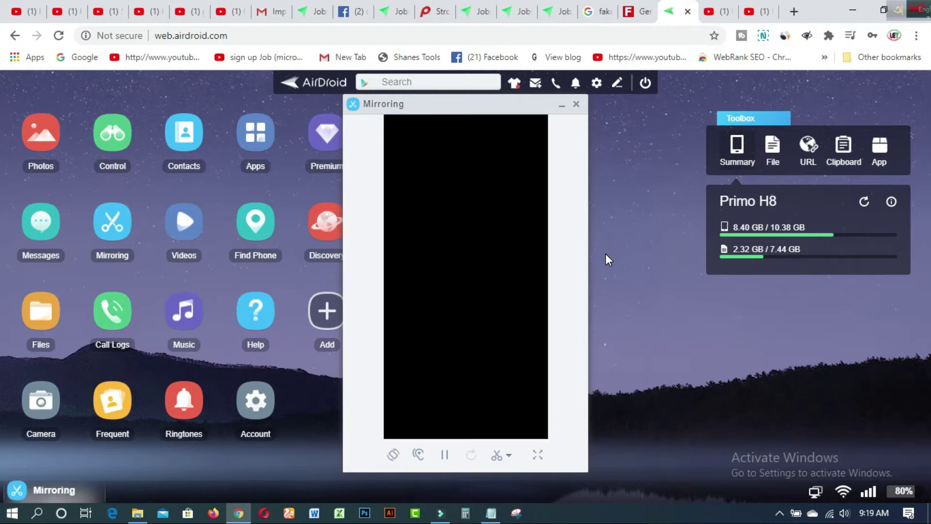
- Switch from AirDroid to the MAKE MONEY ONLINE YouTube channel tab with Ctrl+9
{"action": "key", "text": "ctrl+9"}
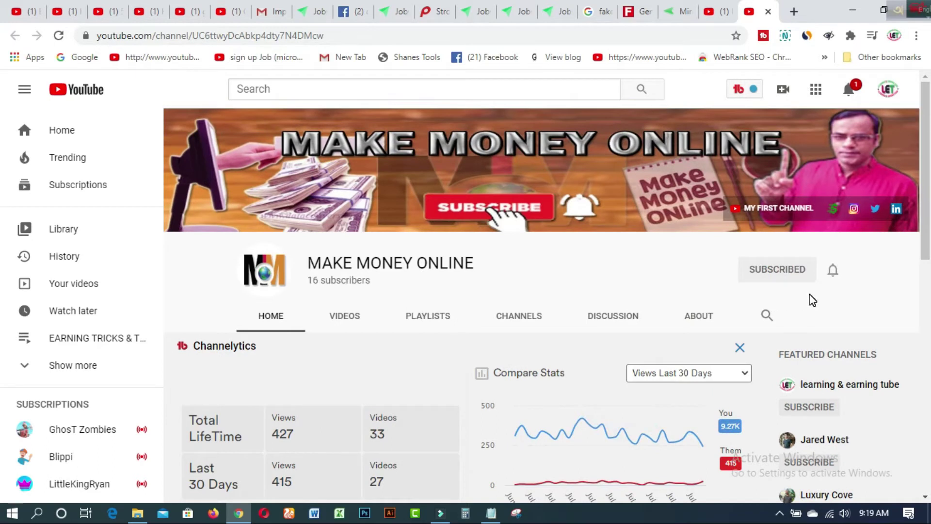
- Check the bell's notification options, browse the learning & earning tube channel, and return to AirDroid
{"action": "left_click", "coordinate": [832, 270]}
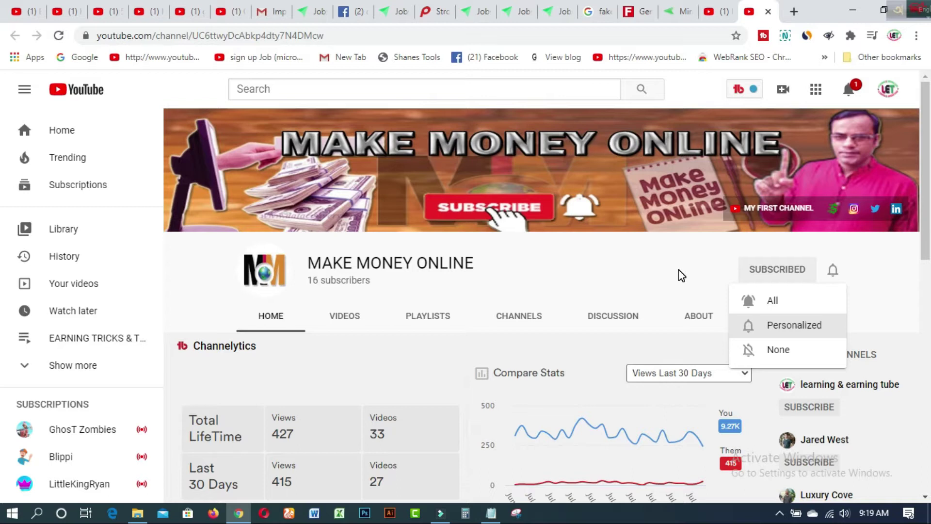
{"action": "left_click", "coordinate": [713, 12]}
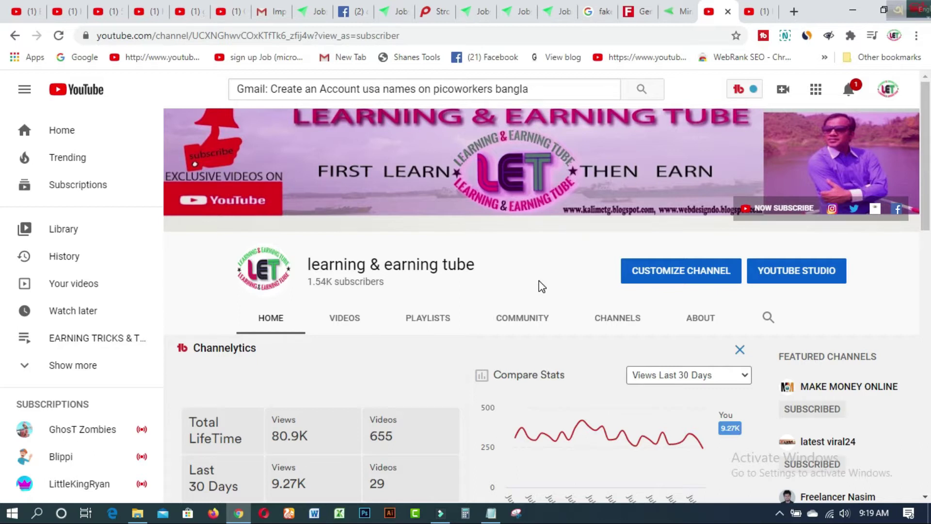
{"action": "scroll", "coordinate": [539, 280], "scroll_direction": "down", "scroll_amount": 4}
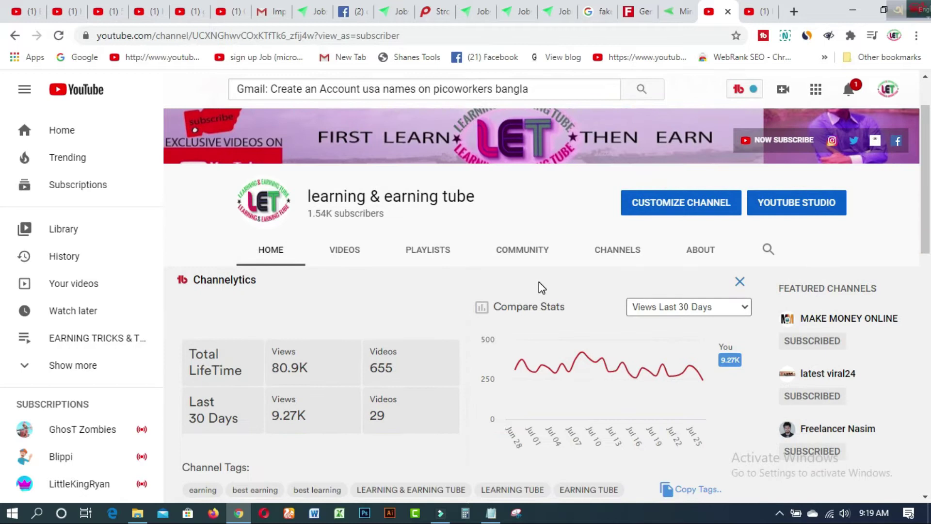
{"action": "scroll", "coordinate": [539, 282], "scroll_direction": "up", "scroll_amount": 4}
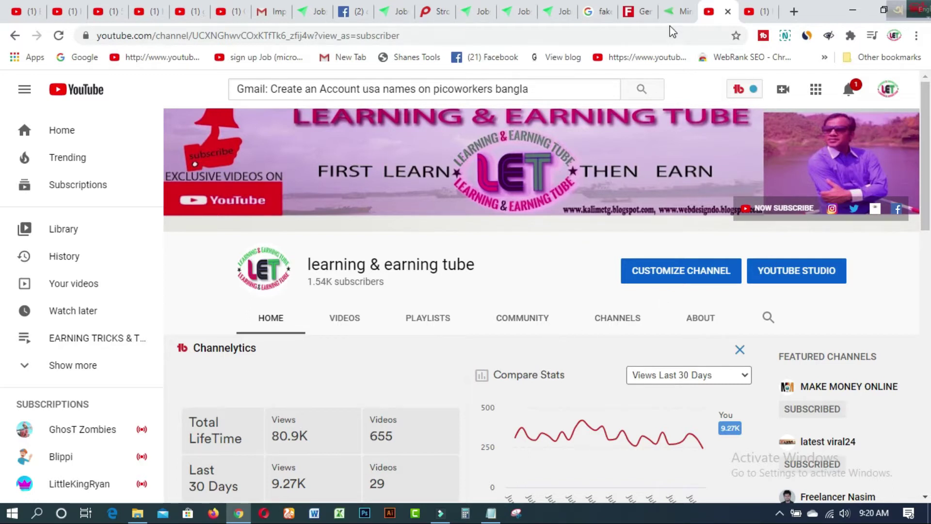
{"action": "left_click", "coordinate": [675, 12]}
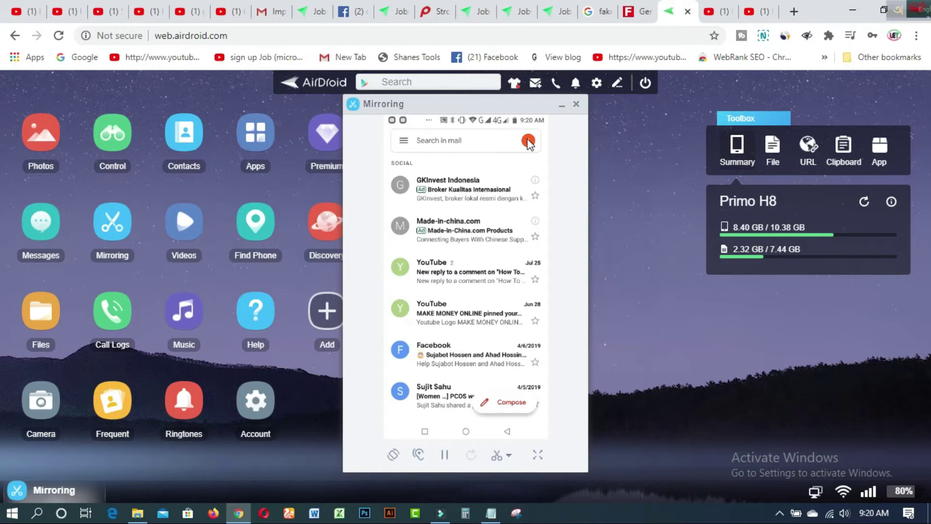
- Open Gmail's navigation drawer on the mirrored phone and scroll down to Settings
{"action": "left_click", "coordinate": [402, 143]}
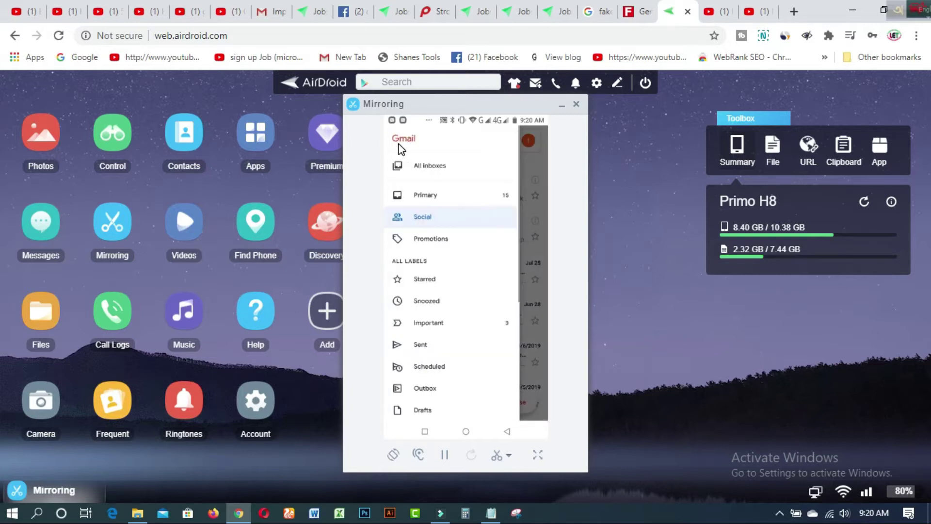
{"action": "scroll", "coordinate": [400, 148], "scroll_direction": "down", "scroll_amount": 5}
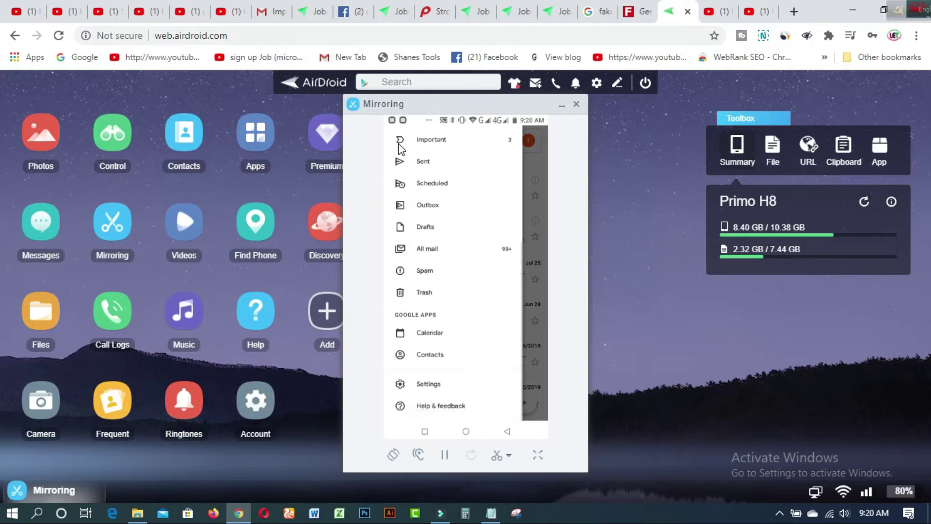
- From Gmail Settings, add an account of type Google to reach the sign-in page
{"action": "left_click", "coordinate": [422, 388]}
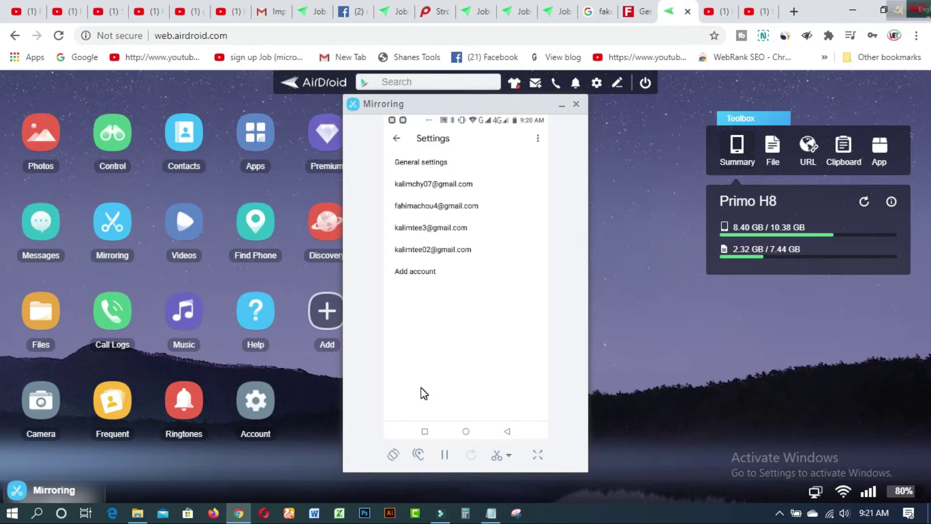
{"action": "left_click", "coordinate": [405, 278]}
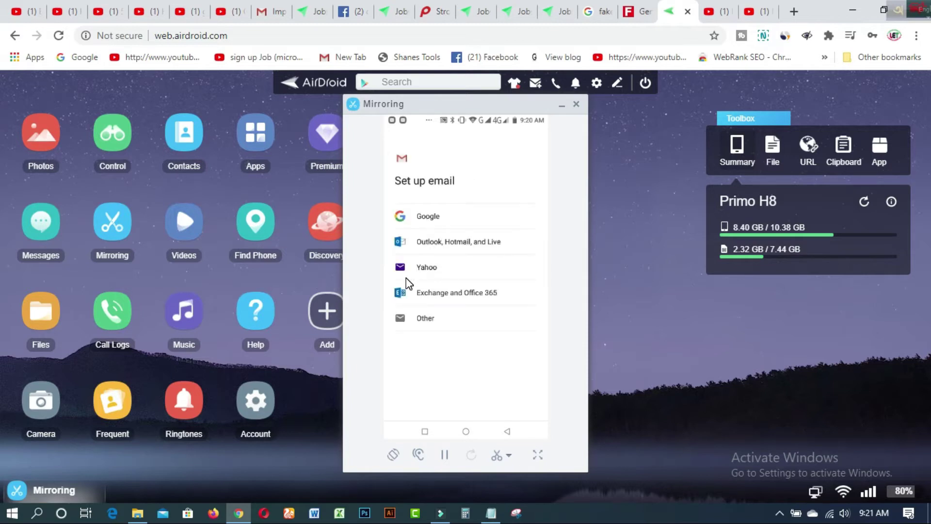
{"action": "left_click", "coordinate": [406, 278]}
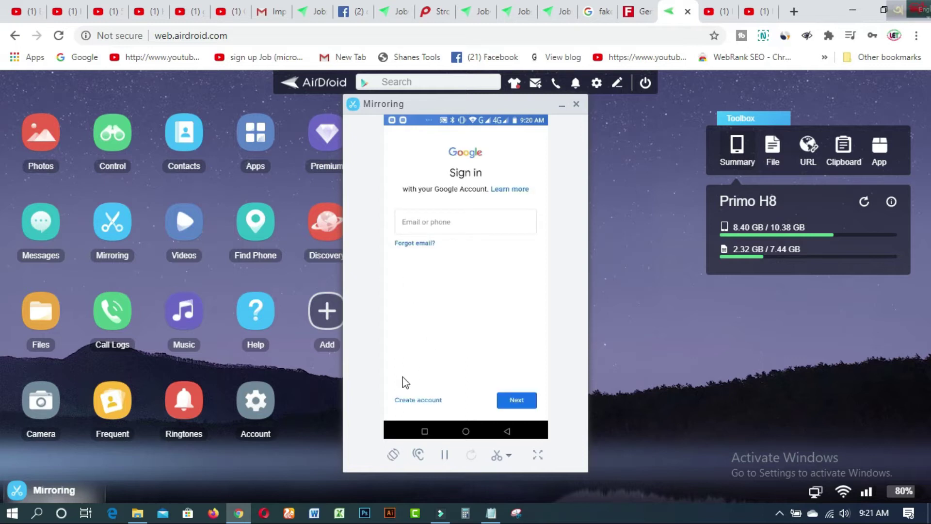
- Start a new Google account for personal use (Create account, For myself)
{"action": "left_click", "coordinate": [417, 401]}
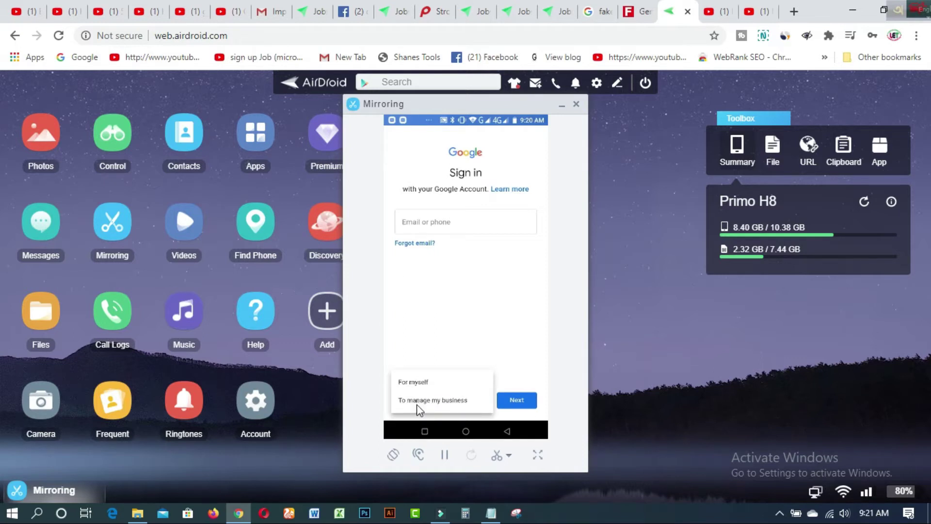
{"action": "left_click", "coordinate": [422, 382]}
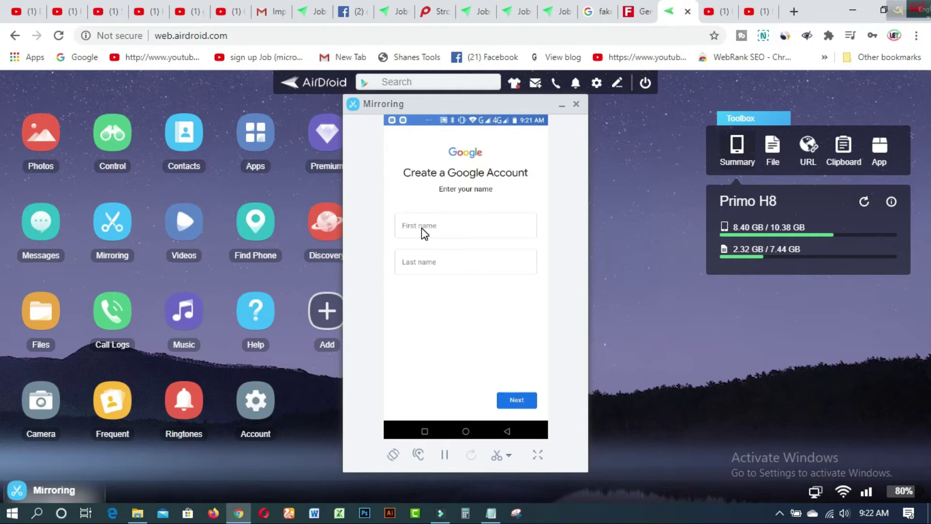
- Enter the new account's first name, deleting the autocorrected and extra letters
{"action": "left_click", "coordinate": [421, 228]}
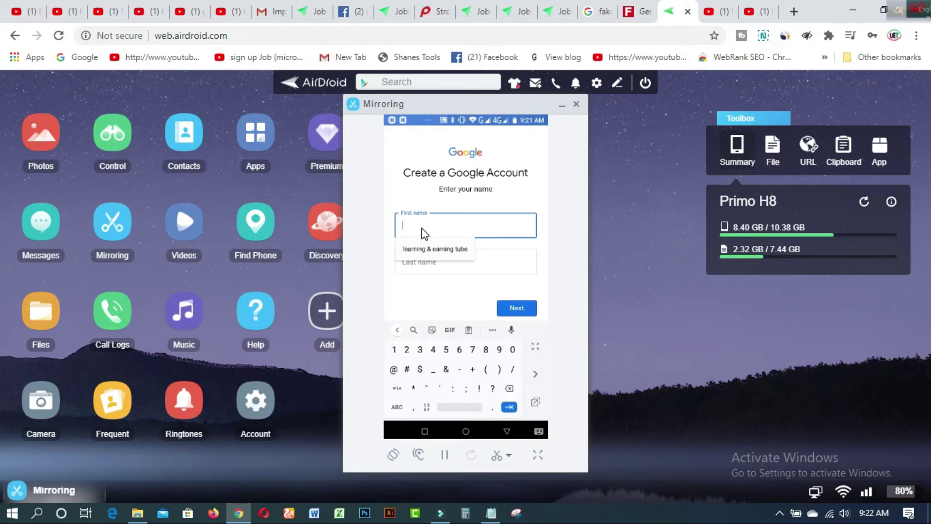
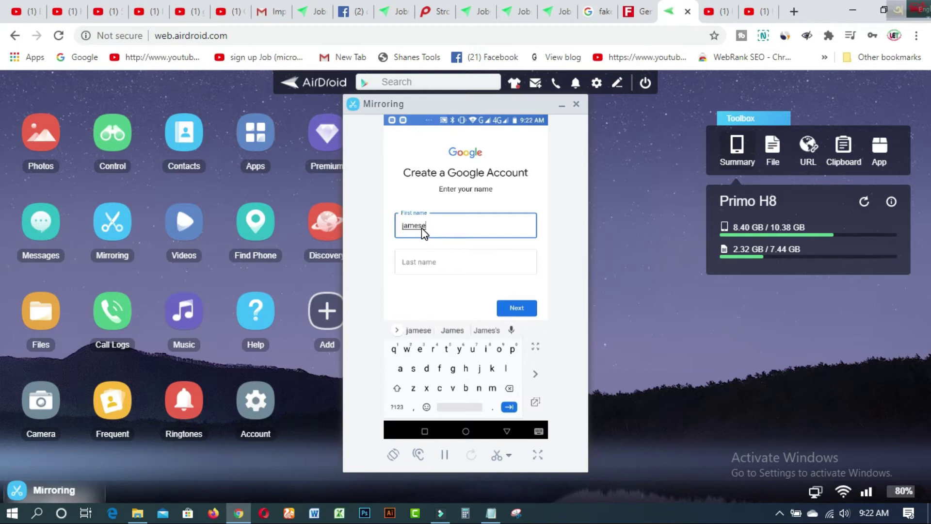
{"action": "key", "text": "Tab"}
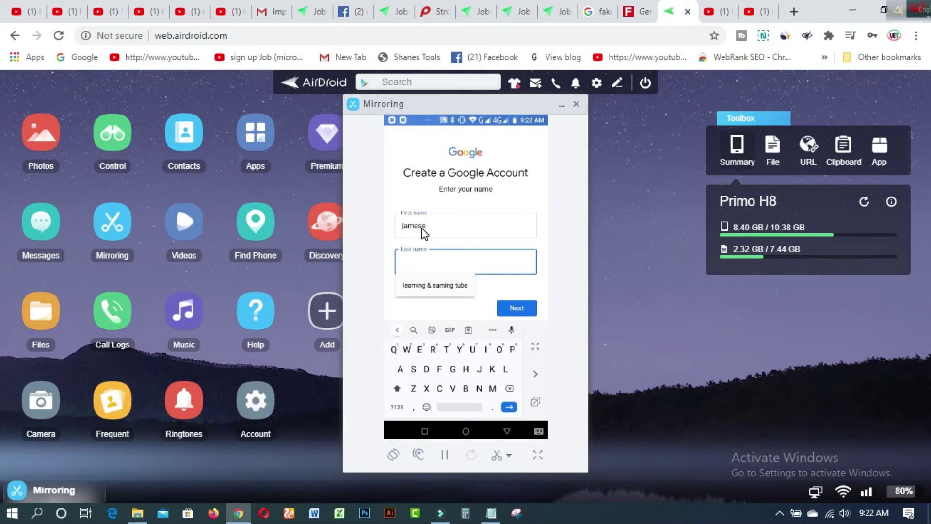
- Enter the last name in lowercase and submit the name page
{"action": "key", "text": "shift"}
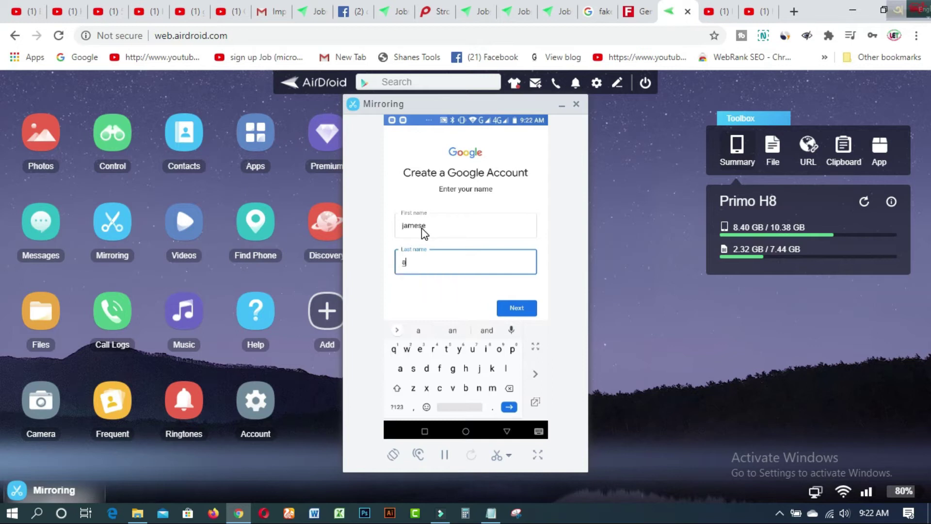
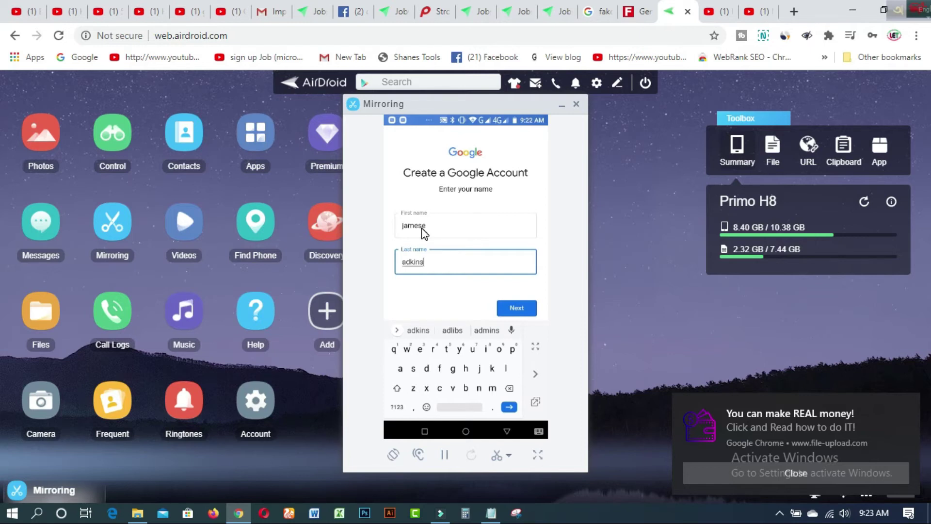
{"action": "key", "text": "Escape"}
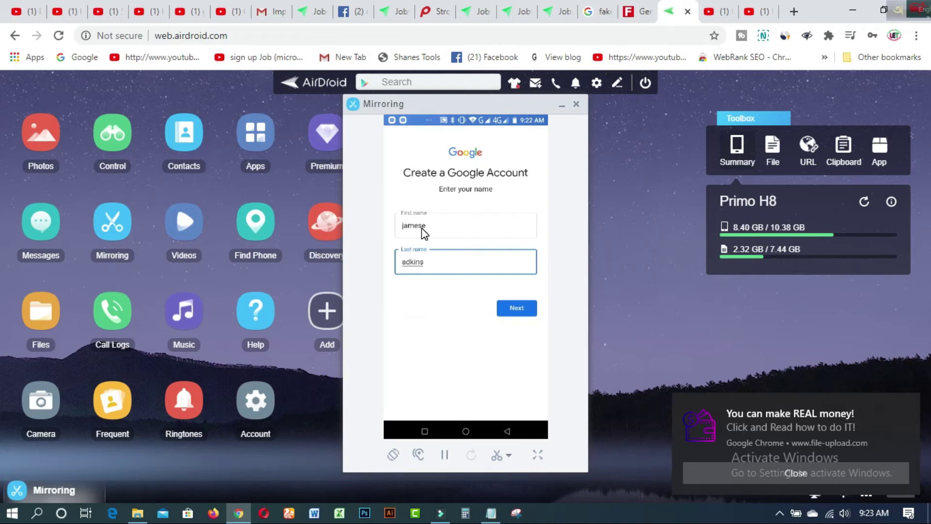
{"action": "key", "text": "Return"}
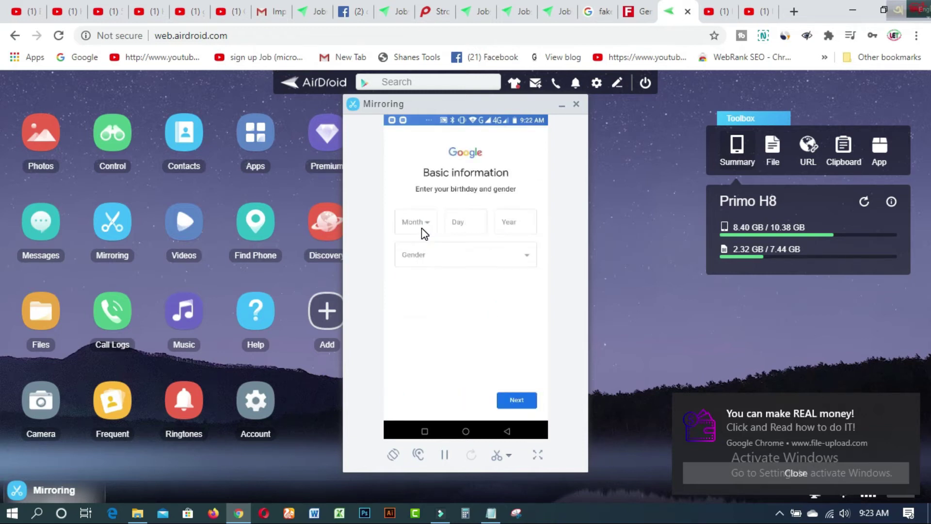
- Set the birthday to January 01, 1990 and gender to Male, then submit
{"action": "left_click", "coordinate": [422, 230]}
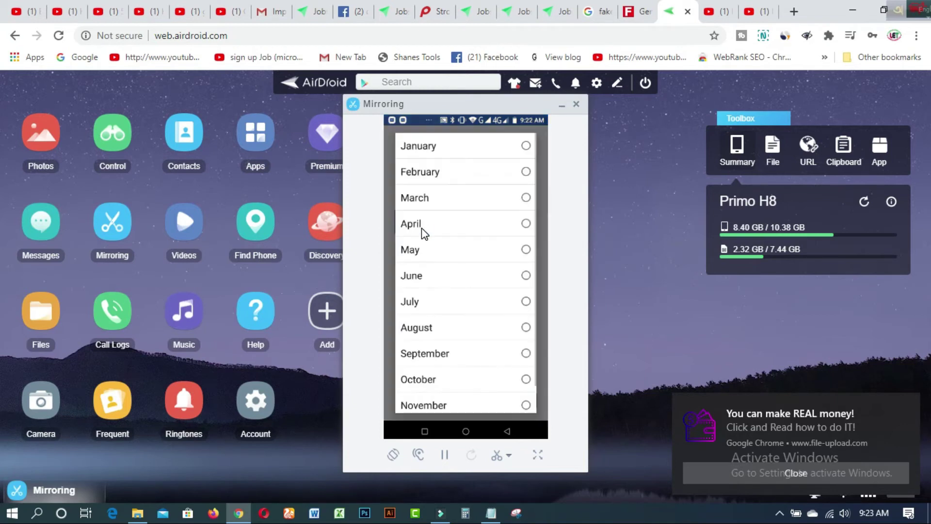
{"action": "left_click", "coordinate": [422, 230]}
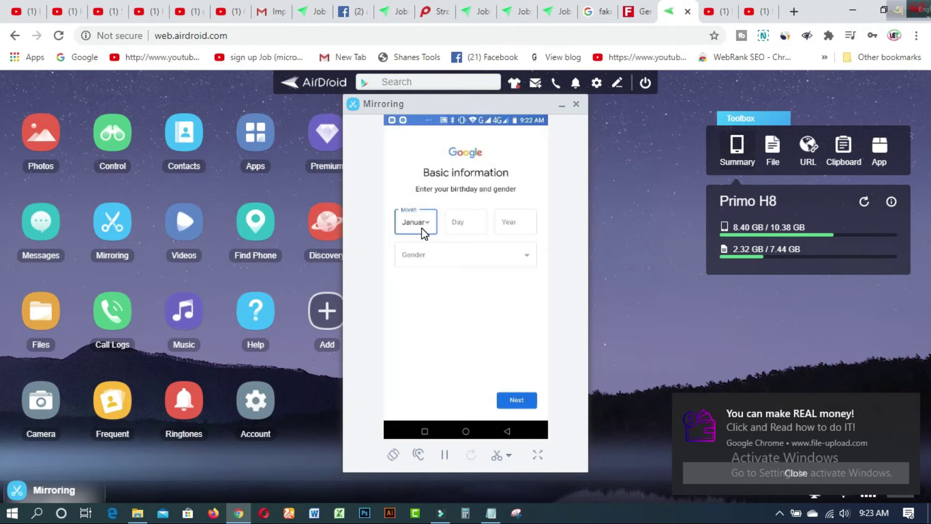
{"action": "type", "text": "01"}
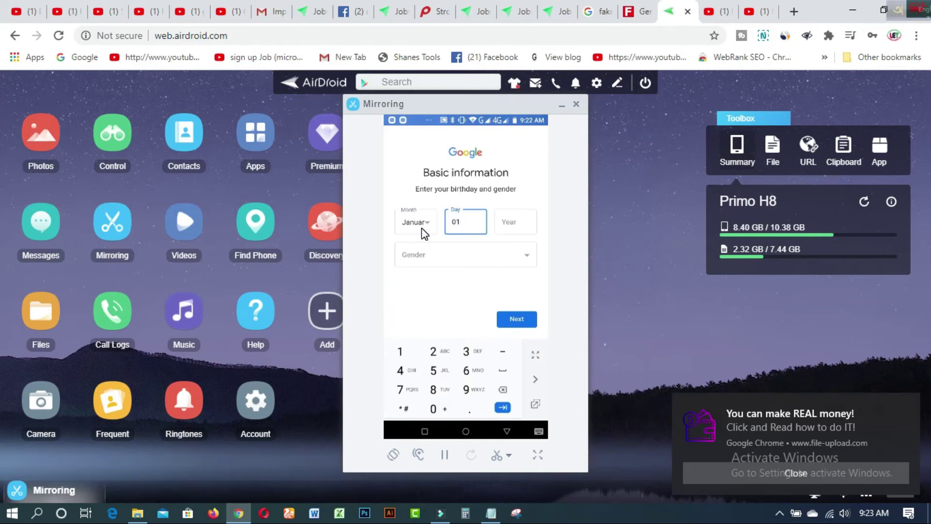
{"action": "type", "text": "19"}
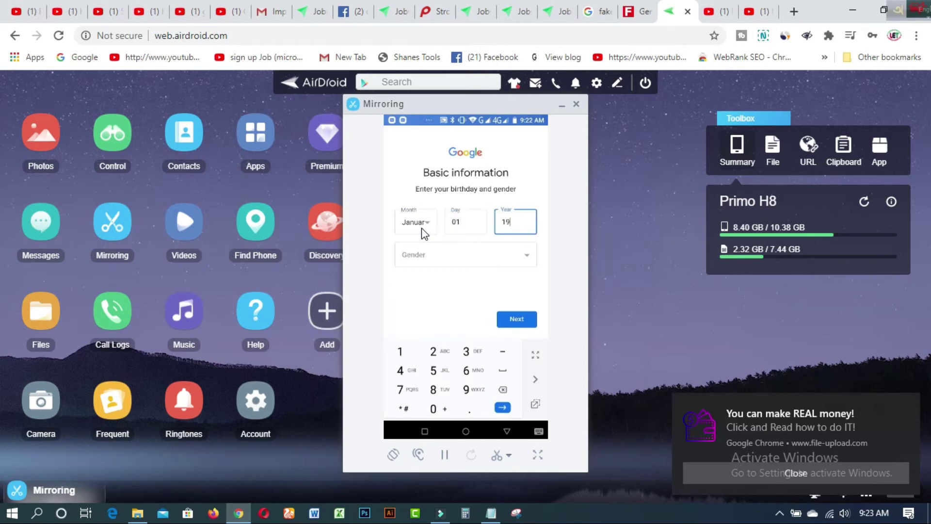
{"action": "type", "text": "90"}
{"action": "key", "text": "Return"}
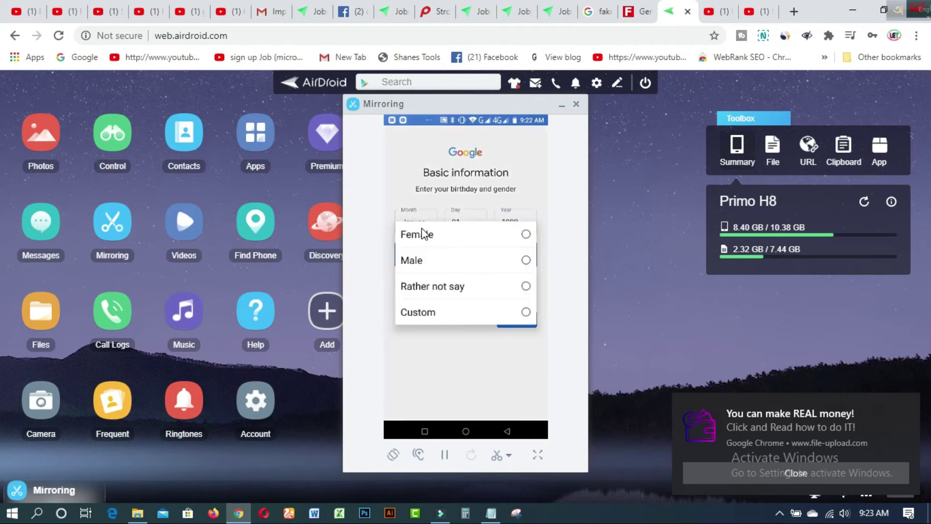
{"action": "key", "text": "Down"}
{"action": "key", "text": "Down"}
{"action": "key", "text": "Return"}
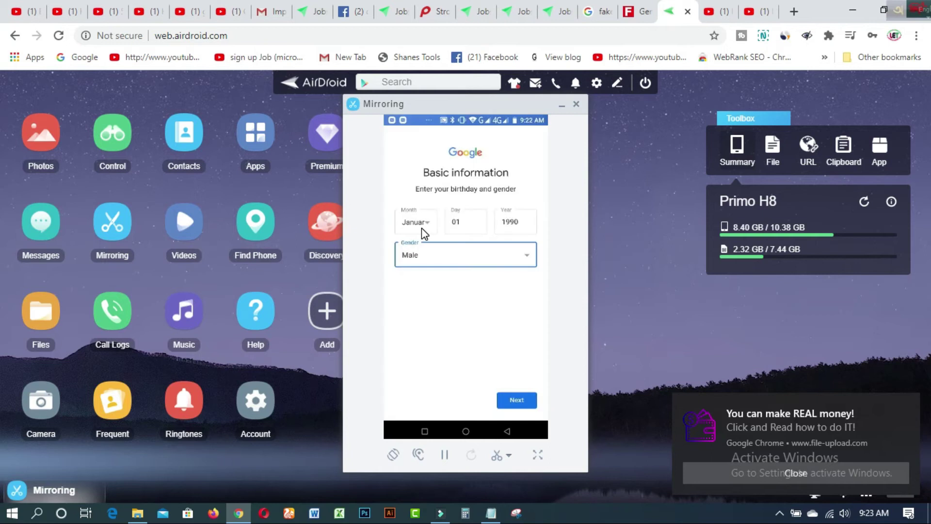
{"action": "key", "text": "Return"}
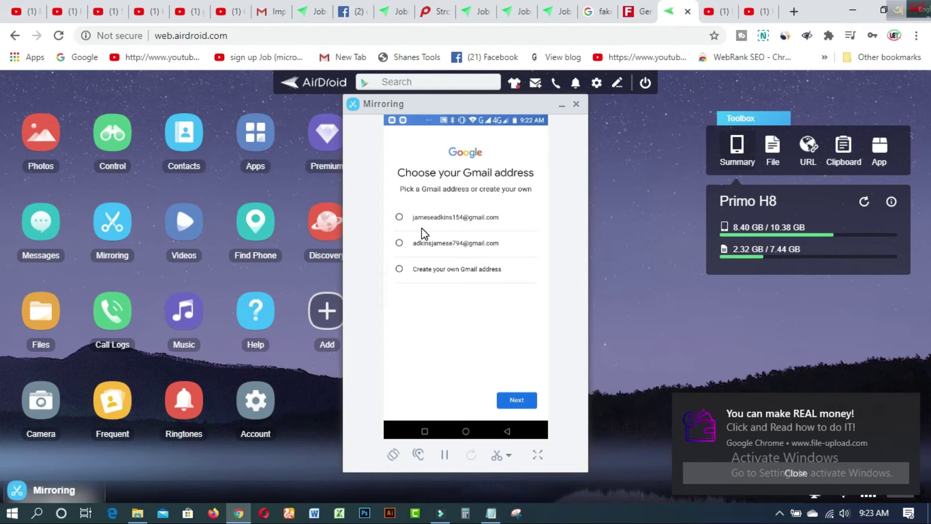
- Select the first suggested Gmail address
{"action": "left_click", "coordinate": [421, 228]}
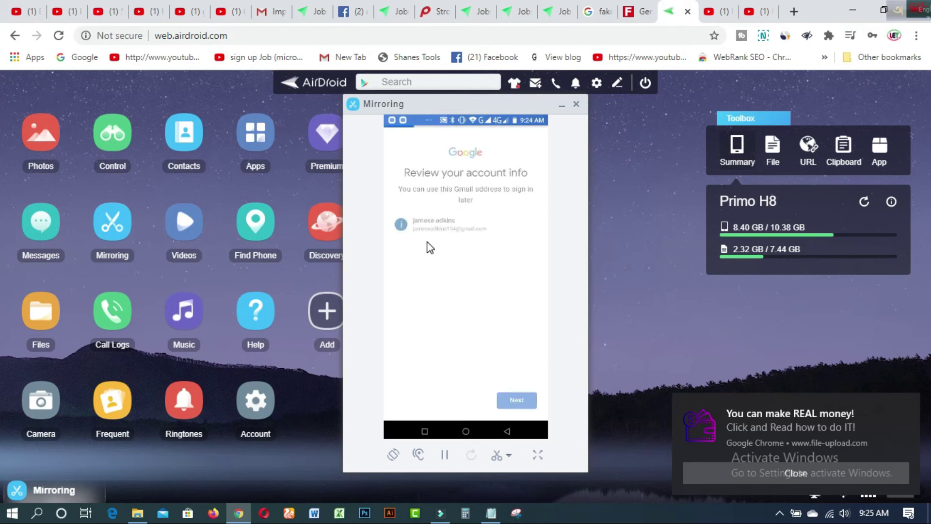
- Scroll down through Google's Privacy and Terms page
{"action": "scroll", "coordinate": [429, 247], "scroll_direction": "down", "scroll_amount": 10}
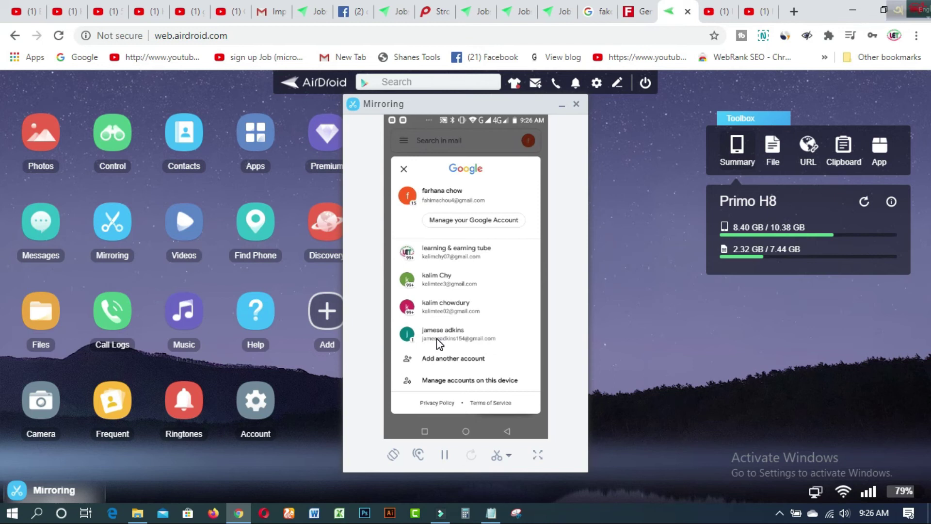
- Switch Gmail to the new account, open its inbox, then return to the YouTube tab
{"action": "left_click", "coordinate": [439, 343]}
{"action": "left_click", "coordinate": [417, 339]}
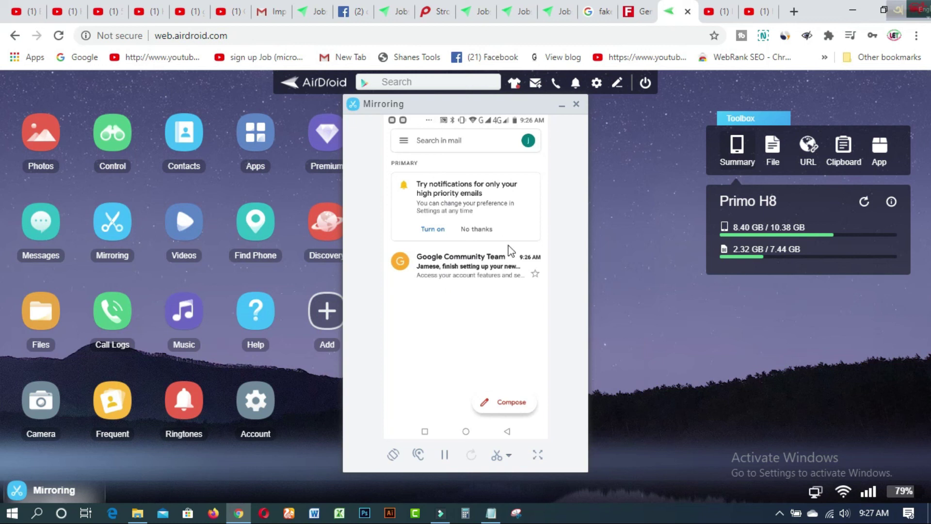
{"action": "left_click", "coordinate": [756, 11]}
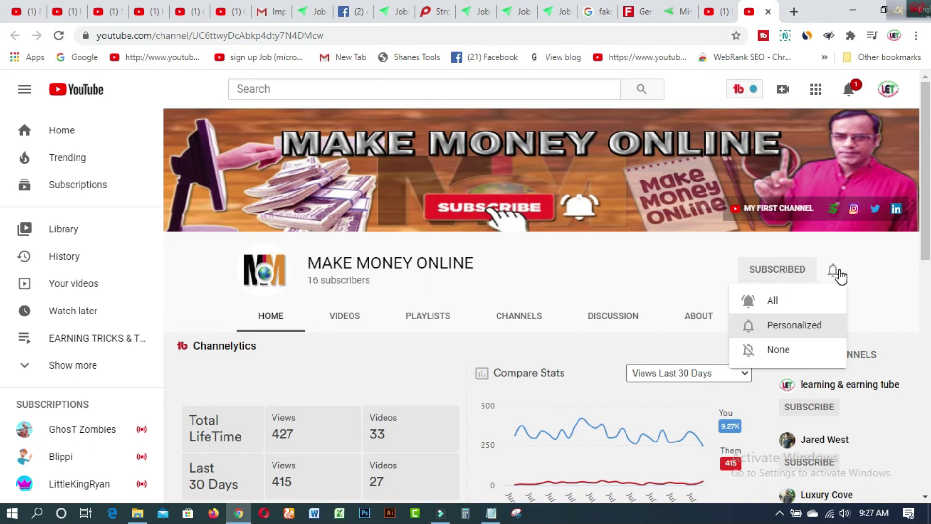
- Switch to the learning & earning tube YouTube channel page (1.54K subscribers, 80.9K views)
{"action": "left_click", "coordinate": [712, 15]}
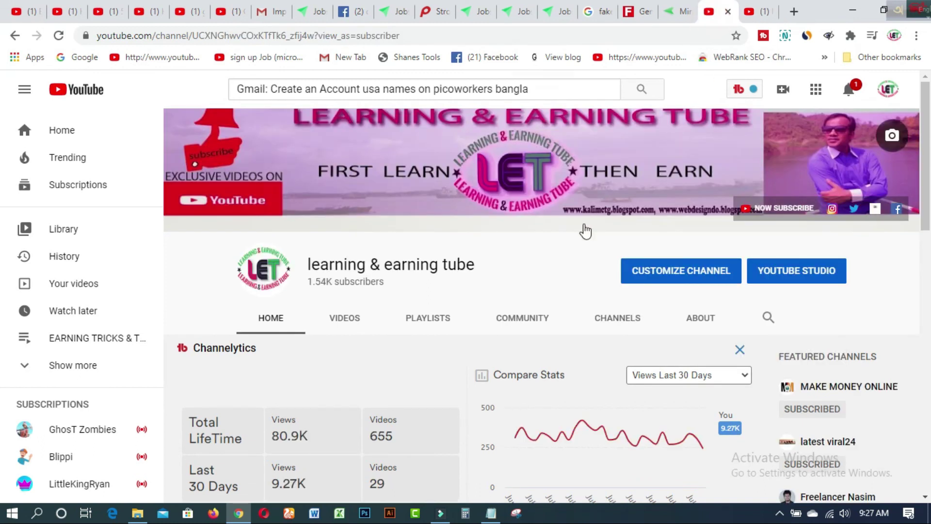